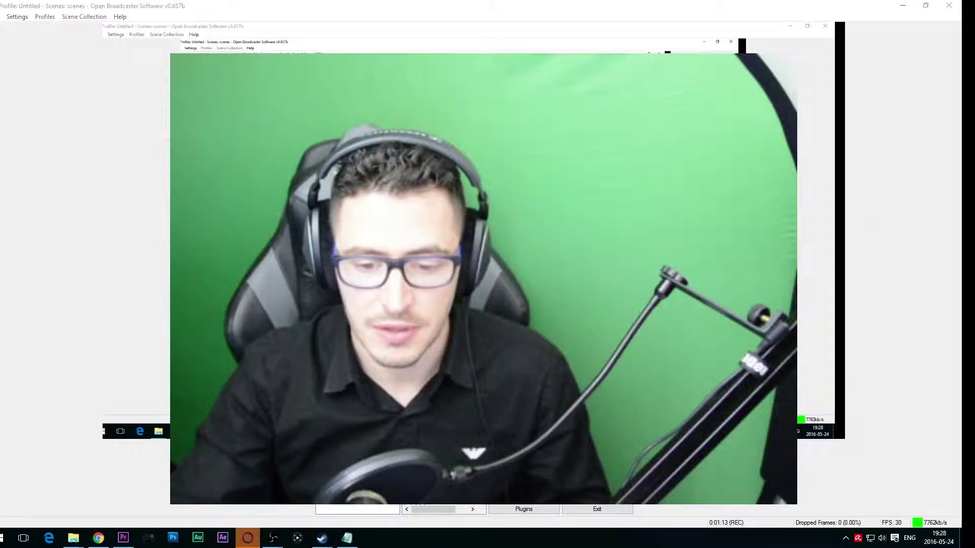
- Dismiss the digiCamControl message box
key(Return)
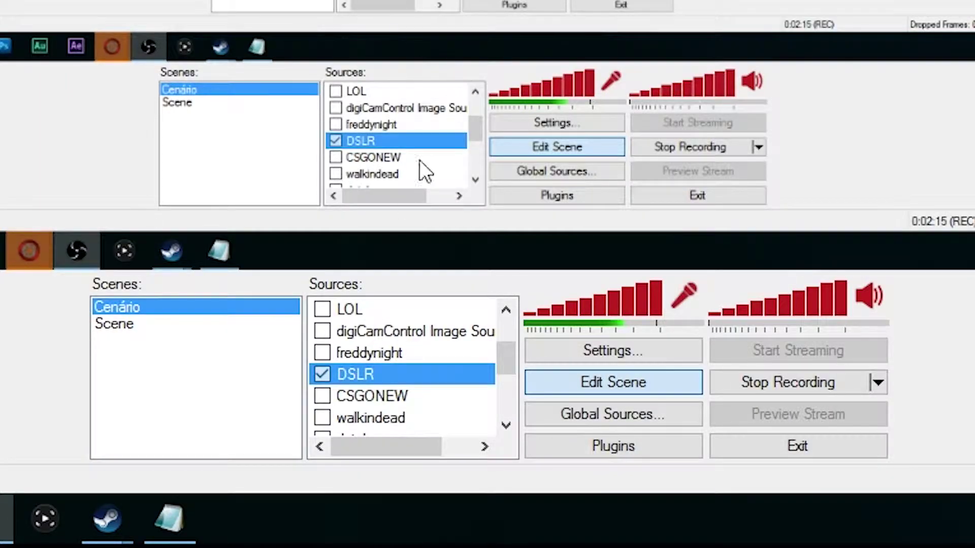
- Turn off the old DSLR source and remove the 'dslr as webcam' source
click(322, 375)
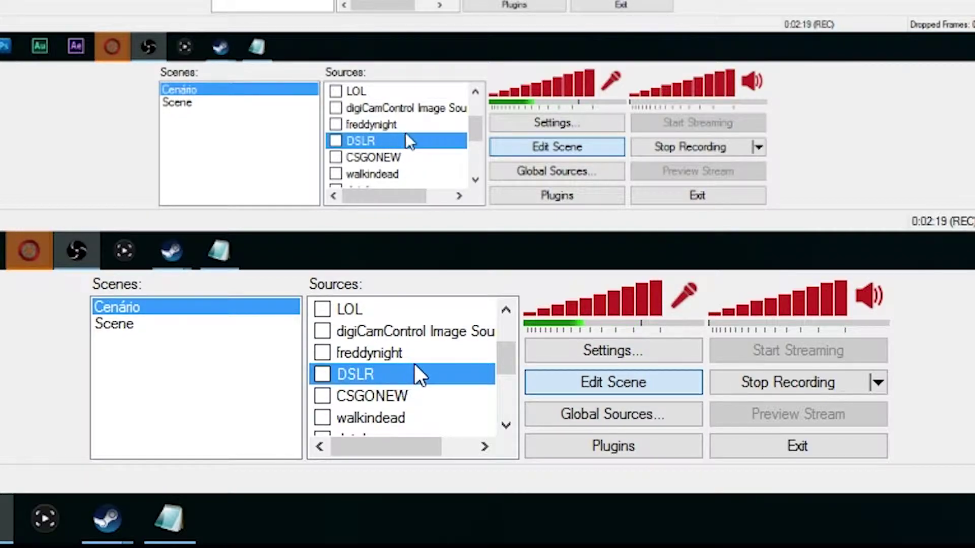
scroll(431, 322, up, 2)
click(430, 310)
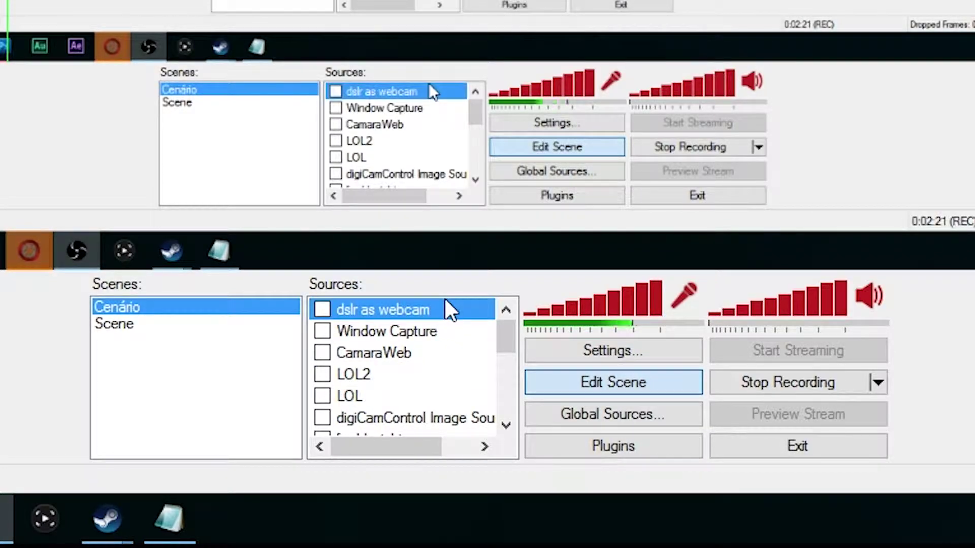
right_click(424, 313)
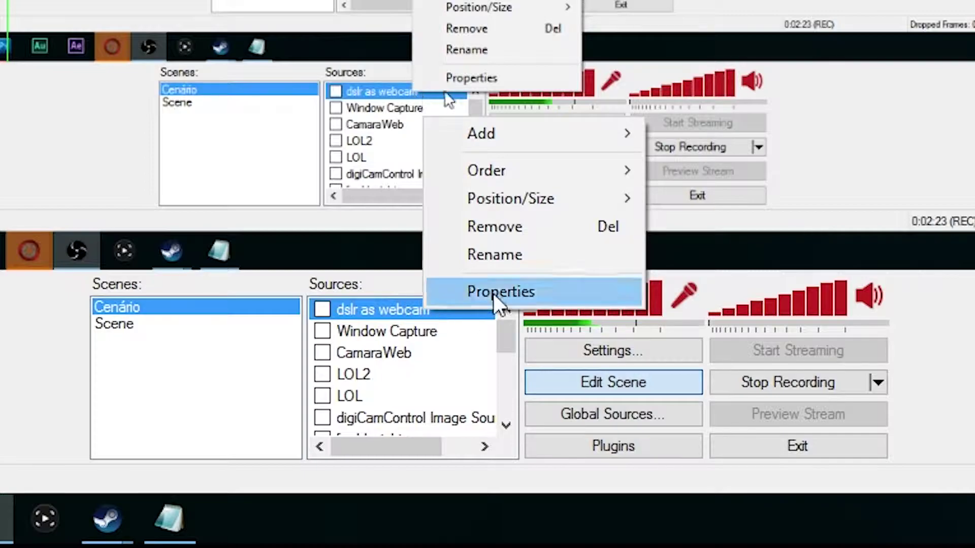
click(579, 226)
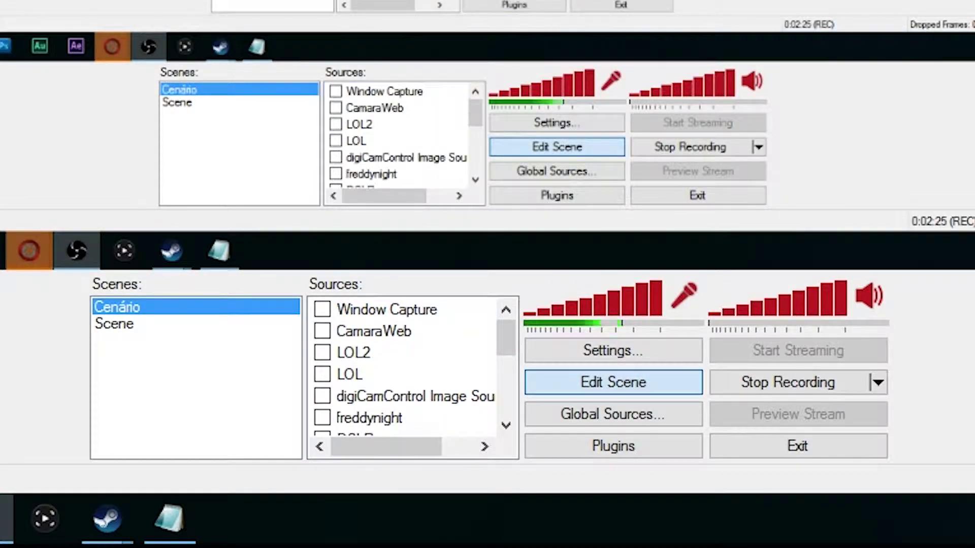
- Enable the LOL2 and LOL sources in the Sources list
mouse_move(497, 343)
mouse_down()
mouse_move(502, 425)
mouse_move(490, 324)
mouse_up()
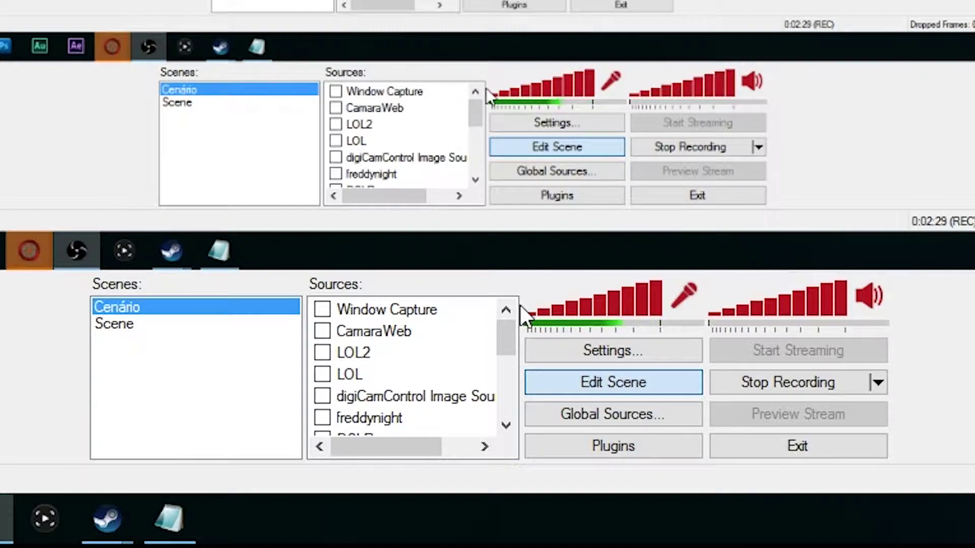
click(321, 352)
click(321, 374)
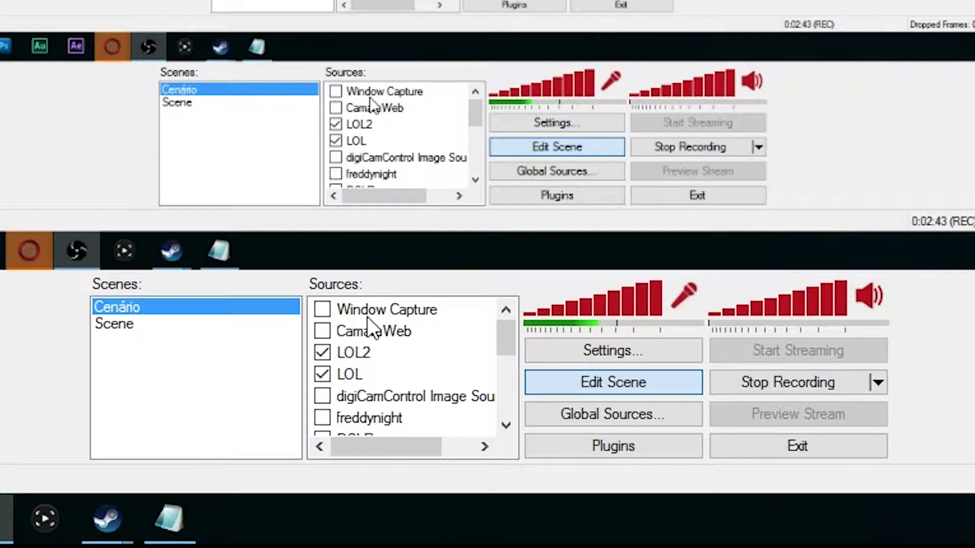
- Add a new Video Capture Device source and type 'dslr webcasm' as its name
right_click(445, 373)
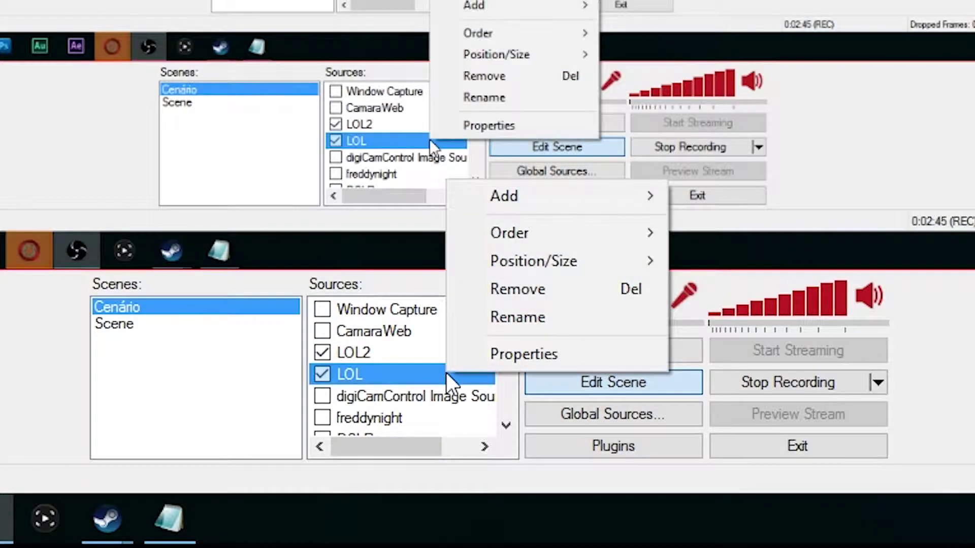
mouse_move(557, 198)
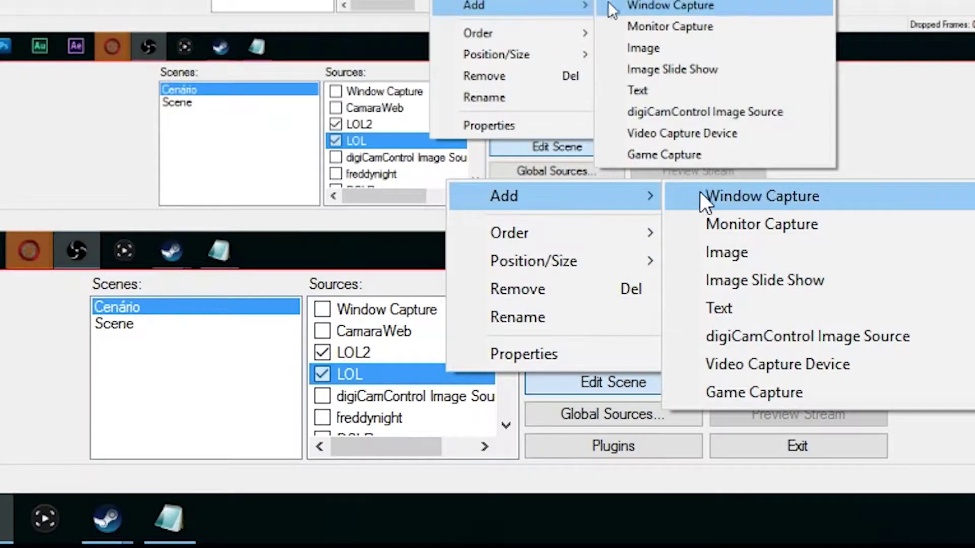
click(842, 363)
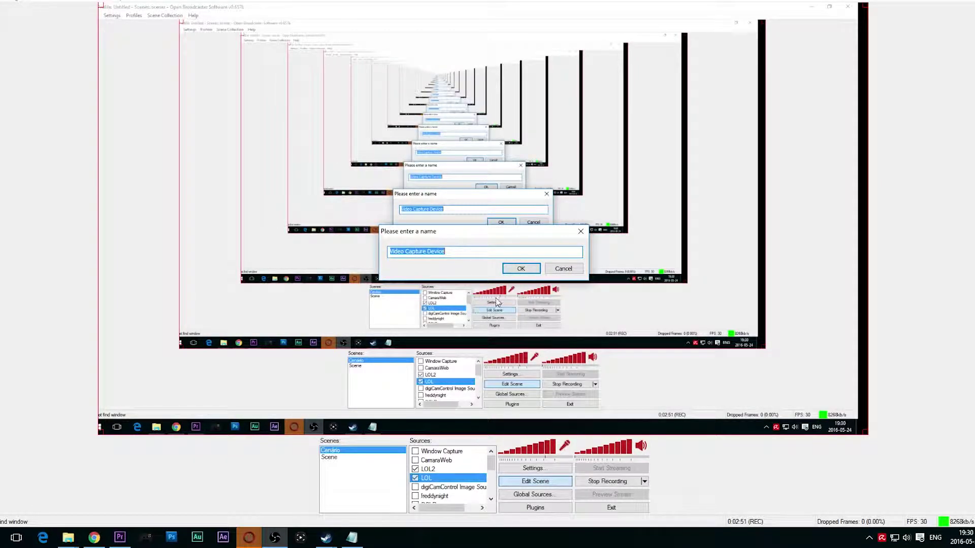
text(dsl)
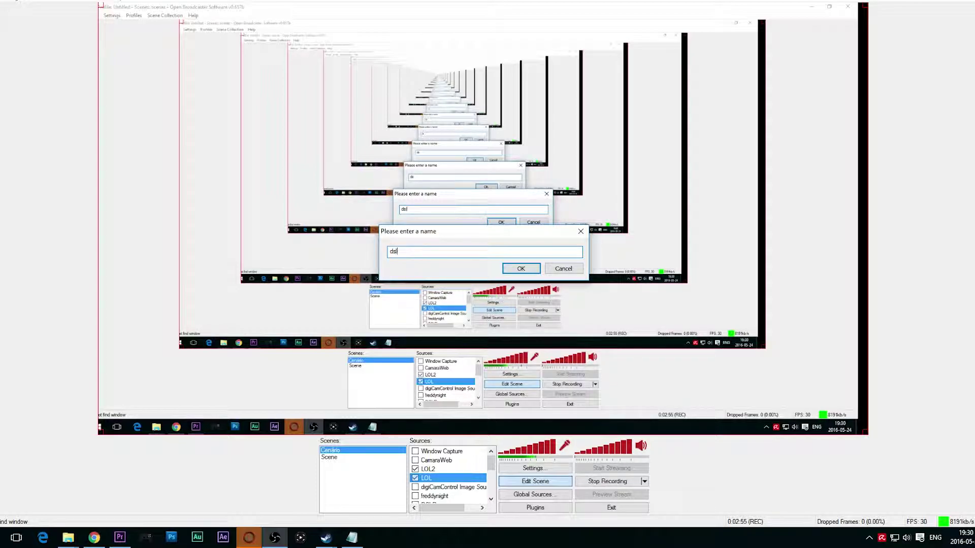
text(r webcasm)
- Correct the name to 'dslr webcam' and set its device to digiCamControl Virtual WebCam
key(BackSpace)
key(BackSpace)
text(m)
key(Return)
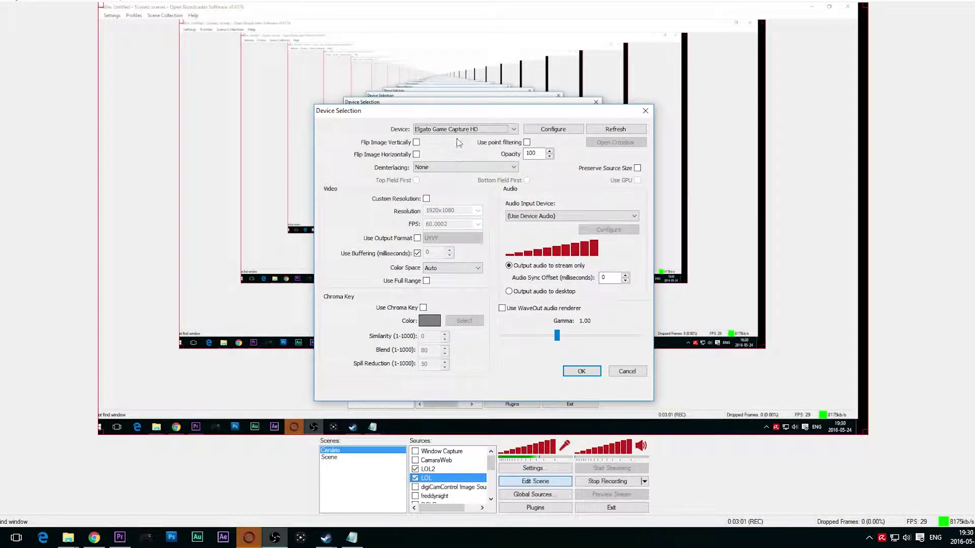
click(464, 130)
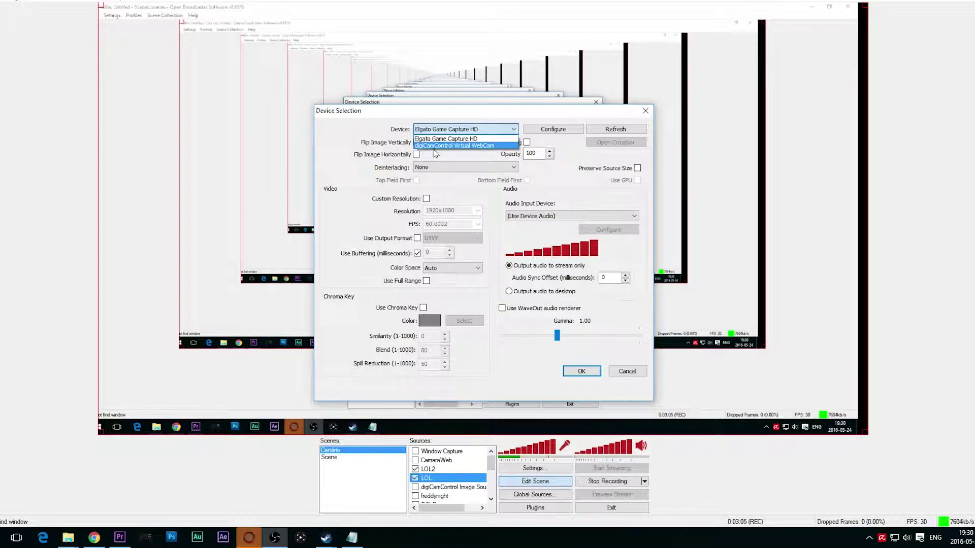
click(472, 146)
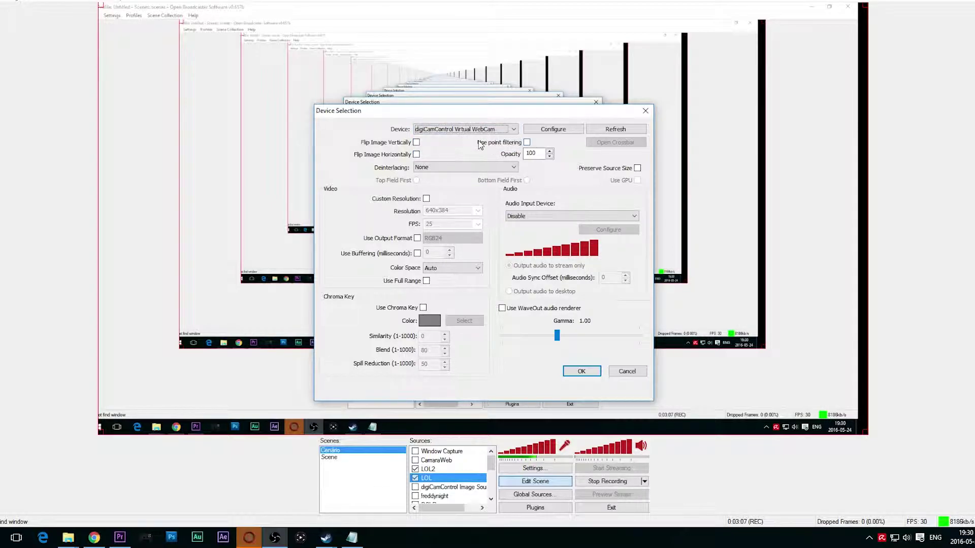
click(581, 372)
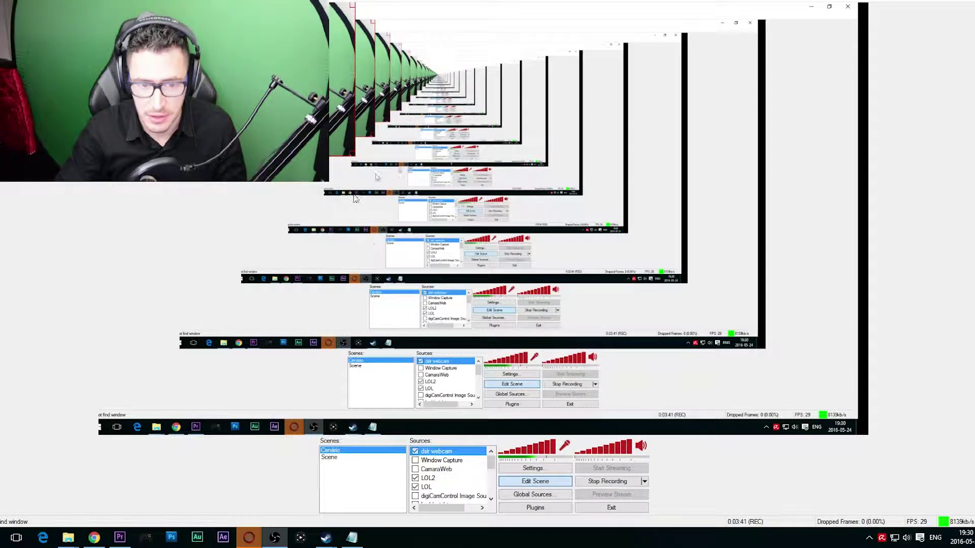
- Narrow the dslr webcam feed from both sides and shrink it into the bottom-left corner
drag(354, 129, 294, 125)
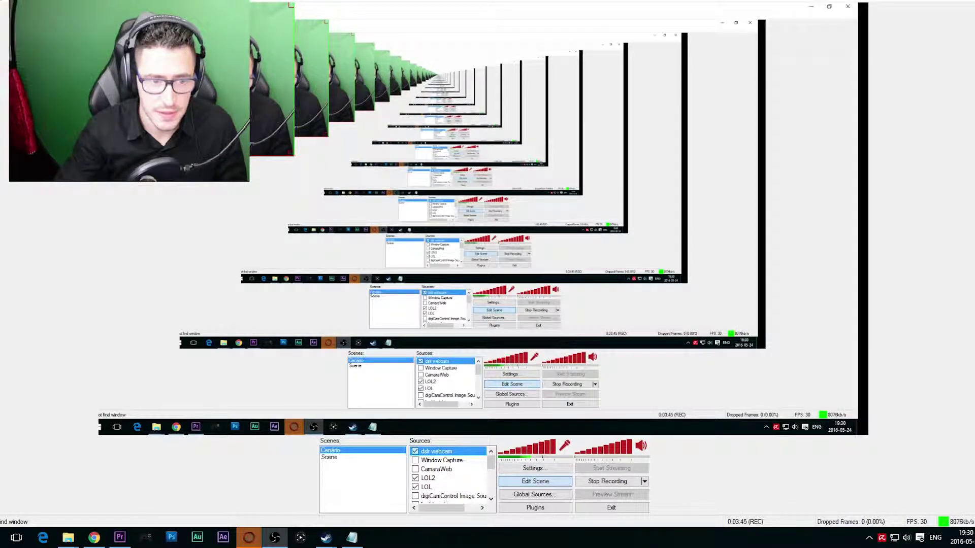
drag(9, 91, 65, 91)
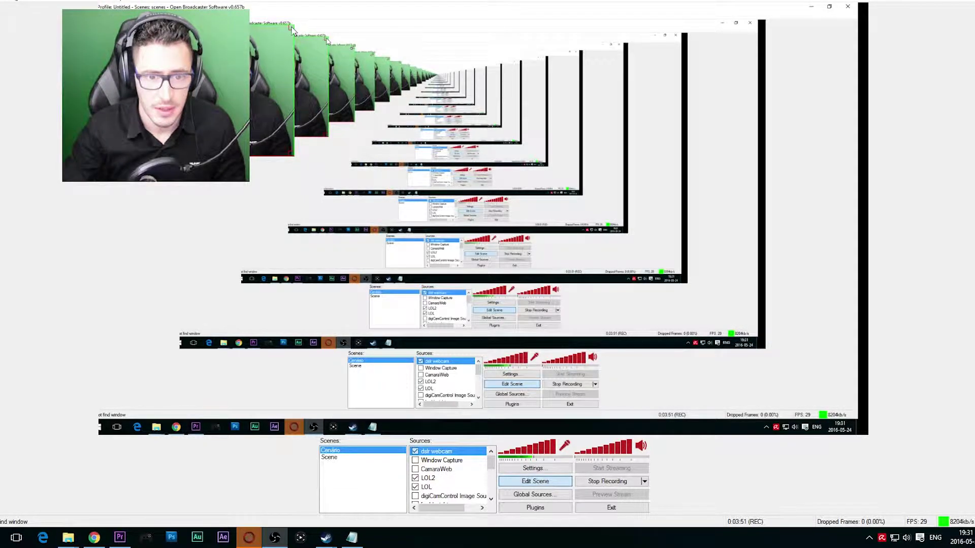
drag(291, 27, 206, 344)
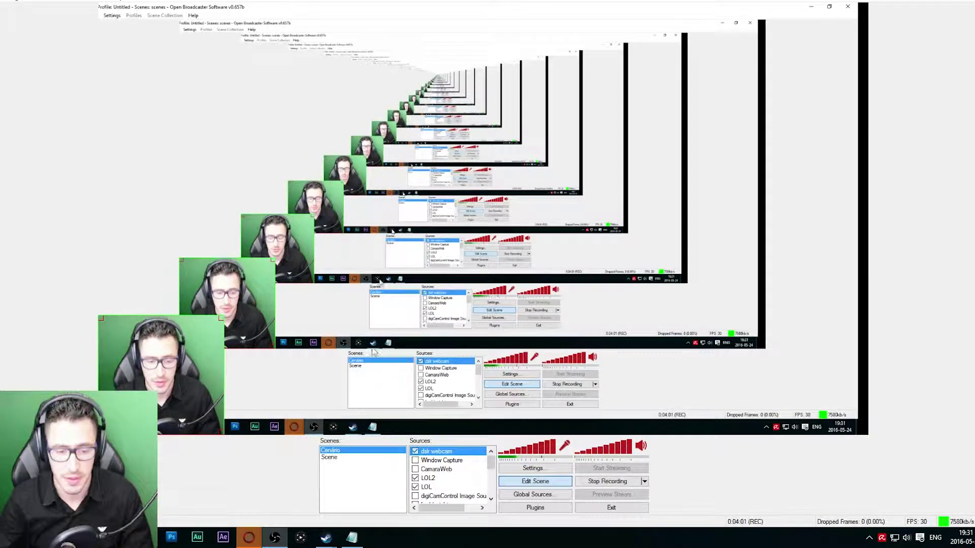
- Enable Chroma Key on dslr webcam, sample the green backdrop, and set similarity 100, blend 83
click(457, 478)
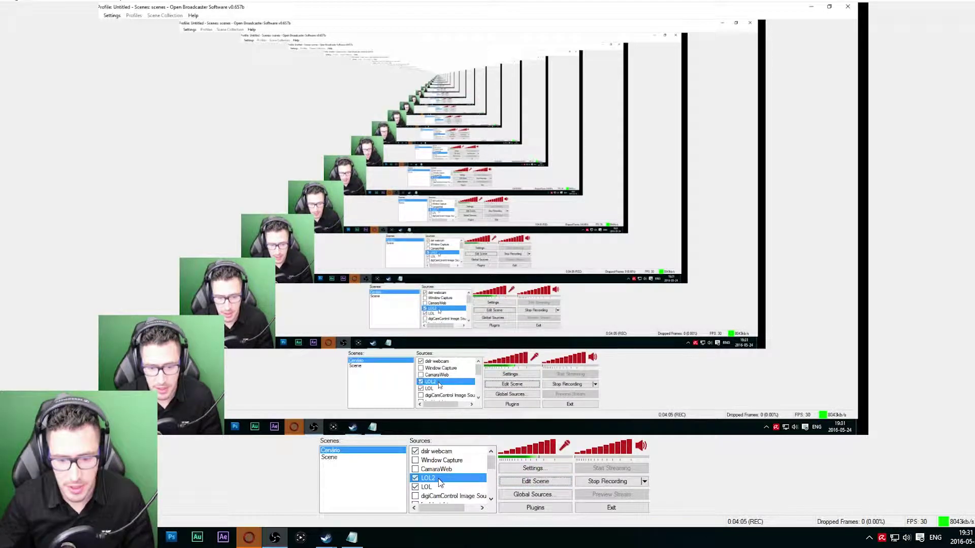
double_click(440, 452)
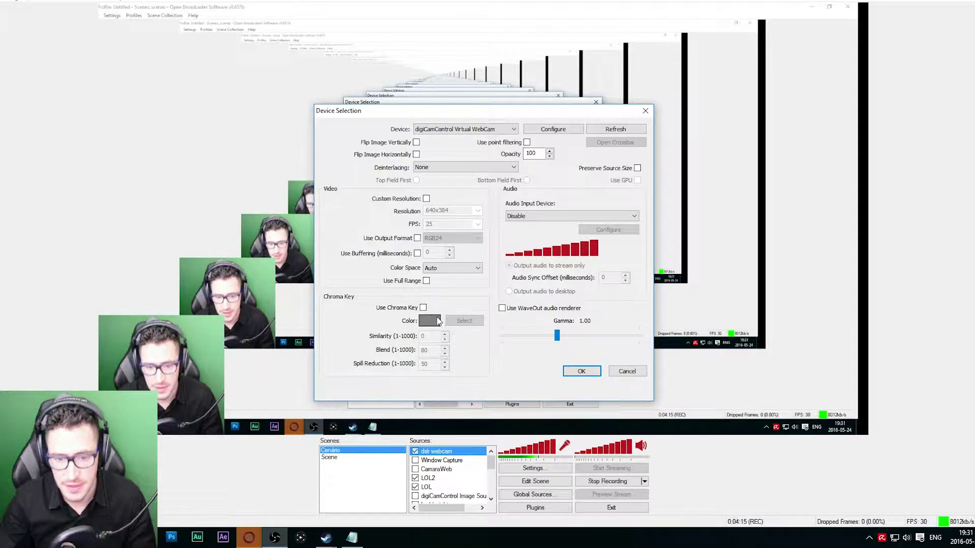
click(423, 308)
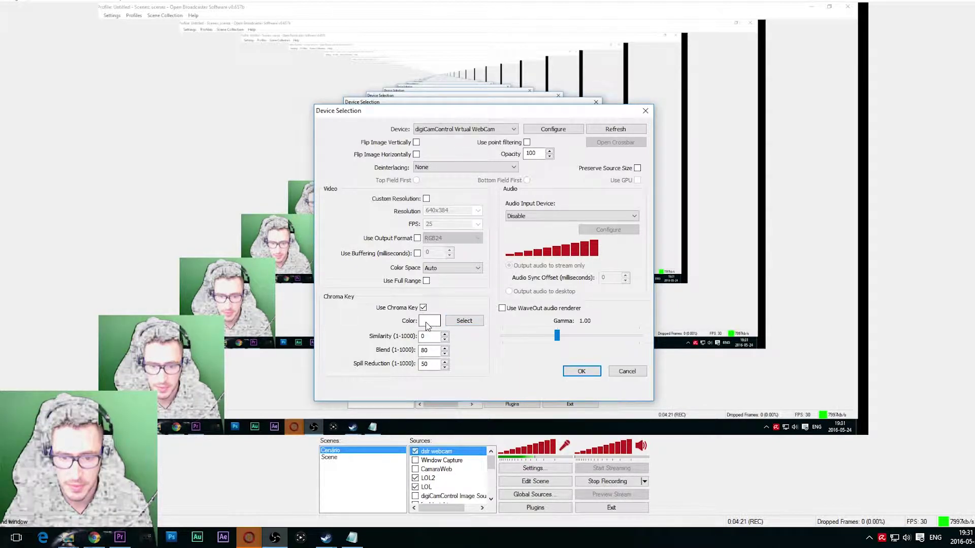
click(466, 321)
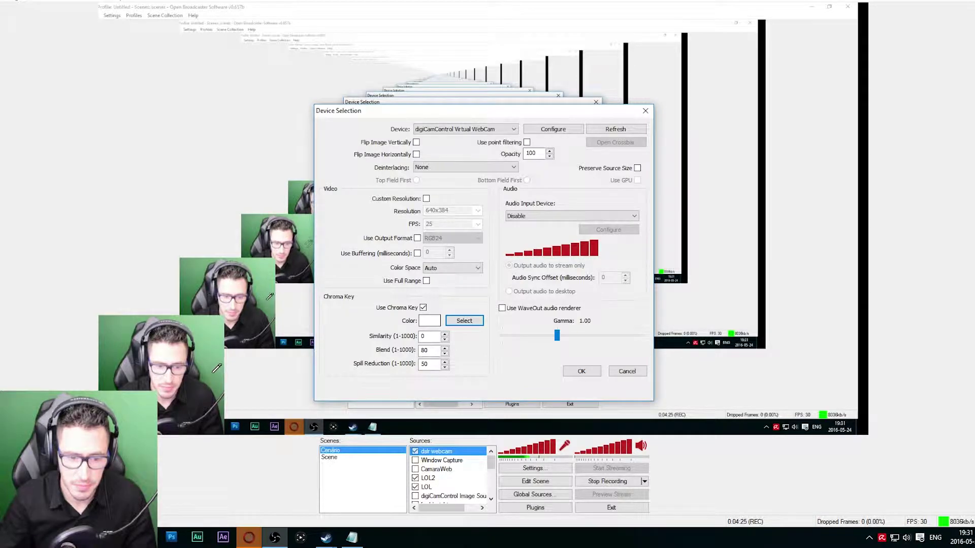
click(113, 355)
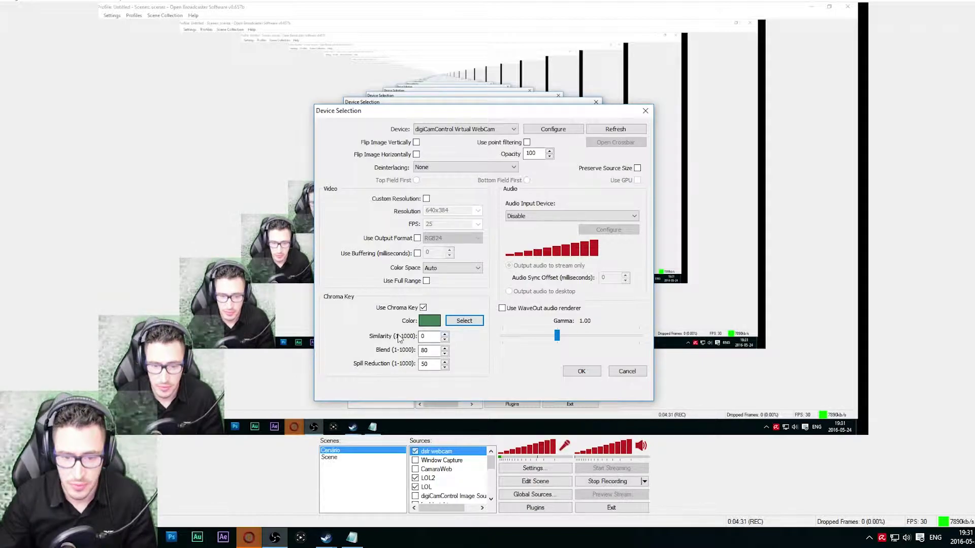
click(445, 334)
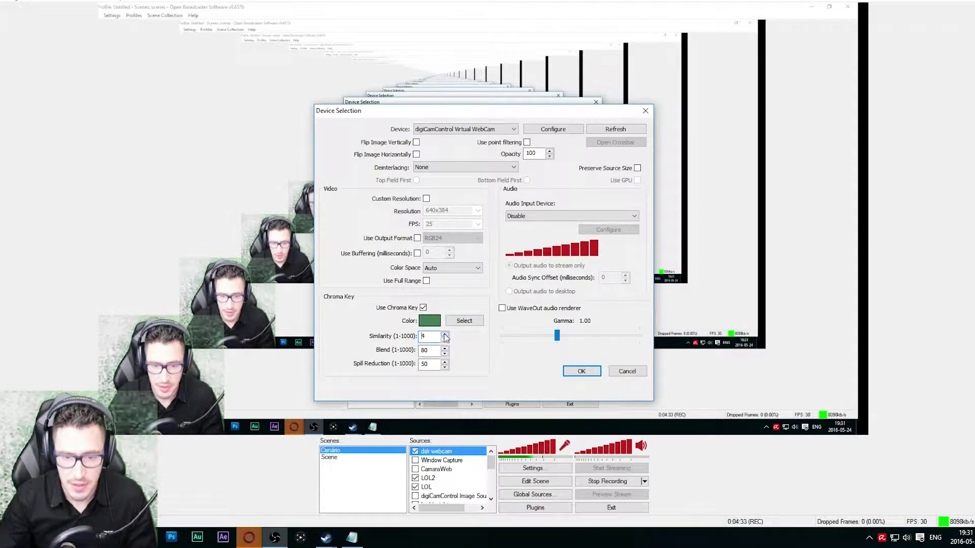
text(100)
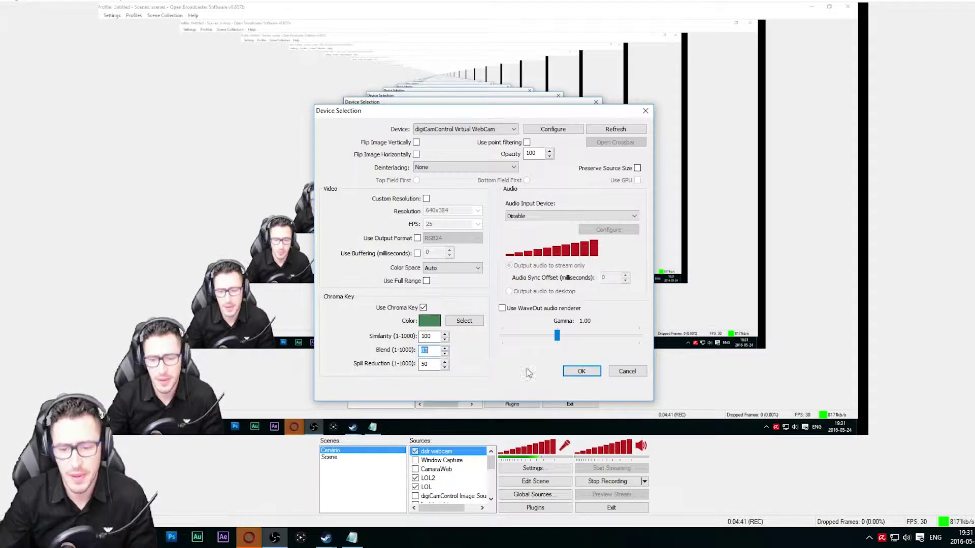
text(83)
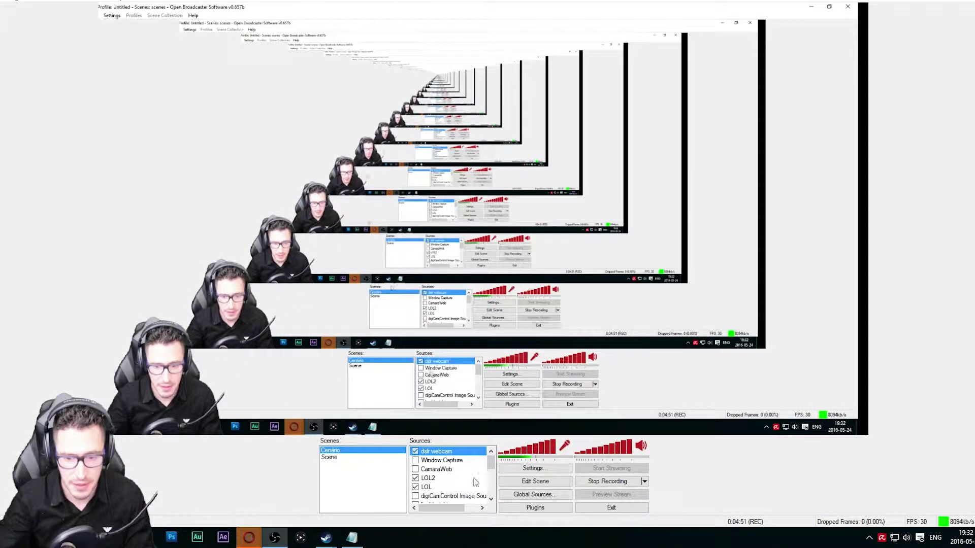
- Drag the keyed webcam overlay across the preview and drop it at the bottom-left corner
drag(218, 386, 568, 369)
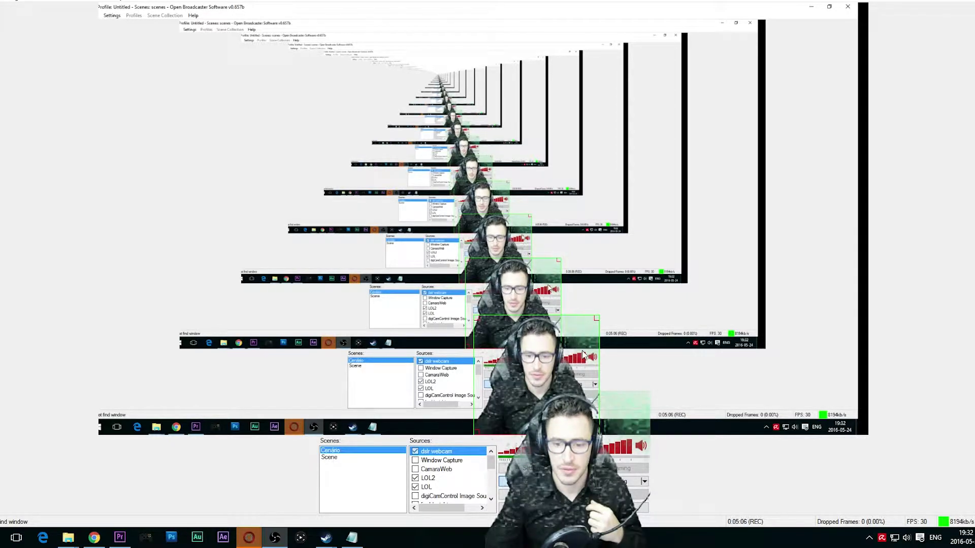
drag(582, 351, 209, 353)
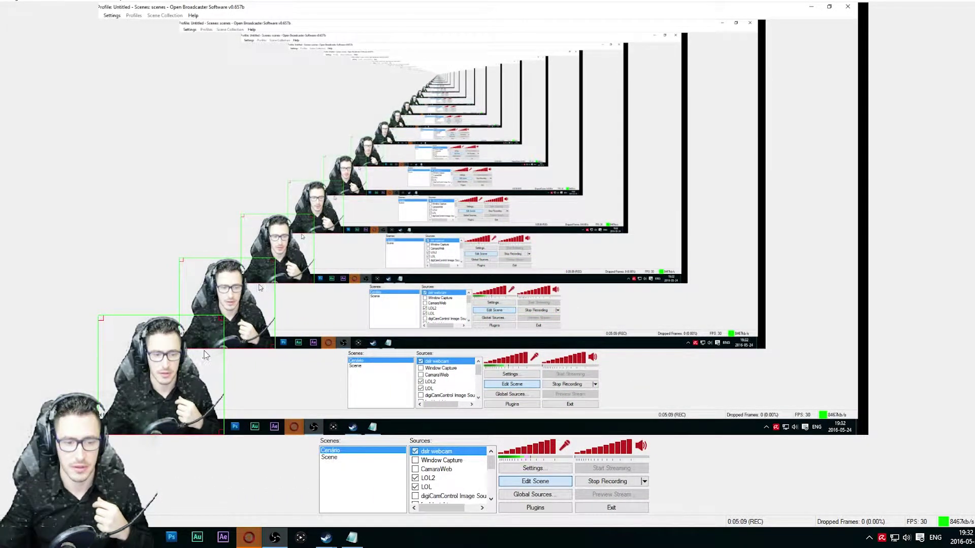